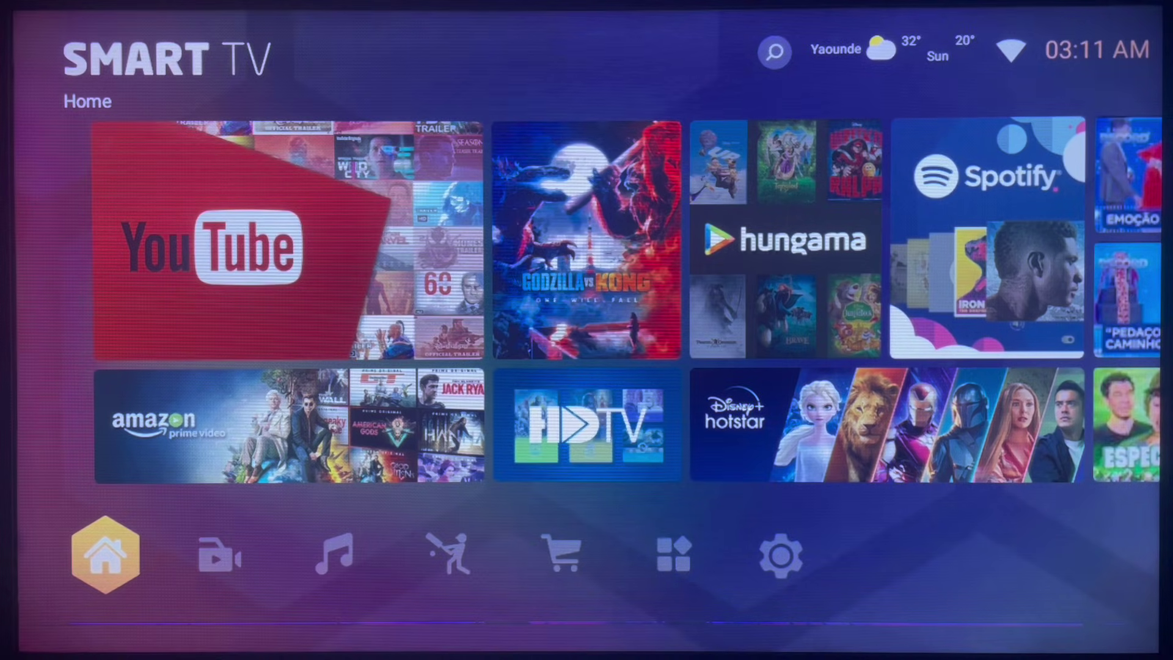
# Navigate from the home screen's bottom bar into the Installed apps grid, onto the Downloader tile
pyautogui.press('Right')
pyautogui.press('Right')
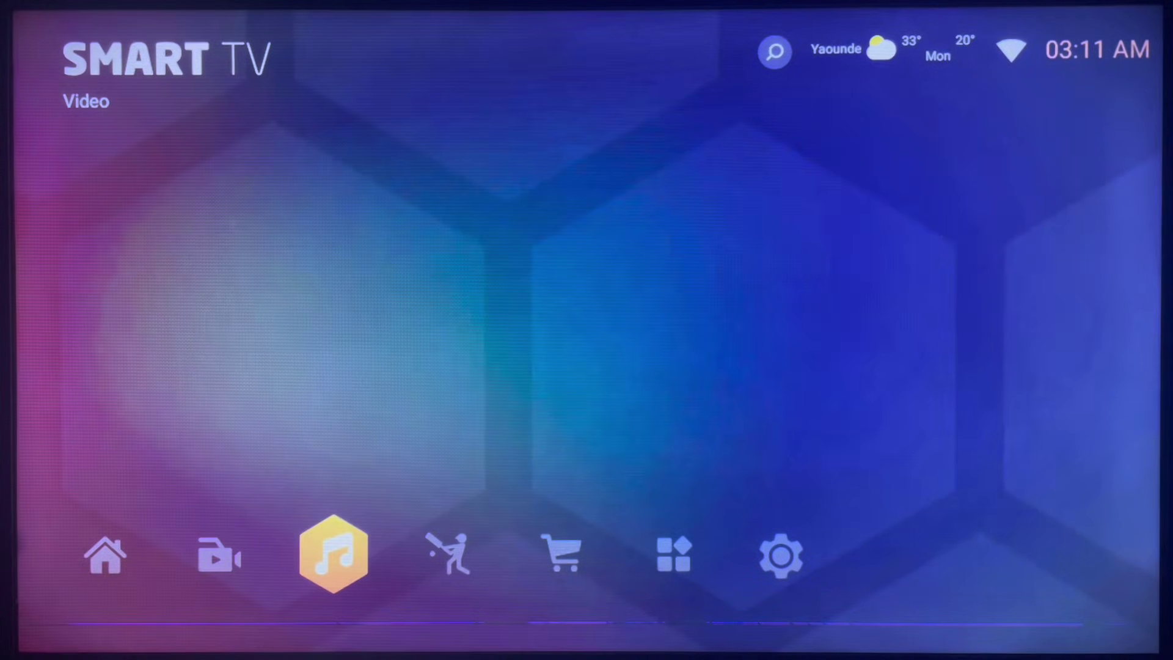
pyautogui.press('Right')
pyautogui.press('Right')
pyautogui.press('Right')
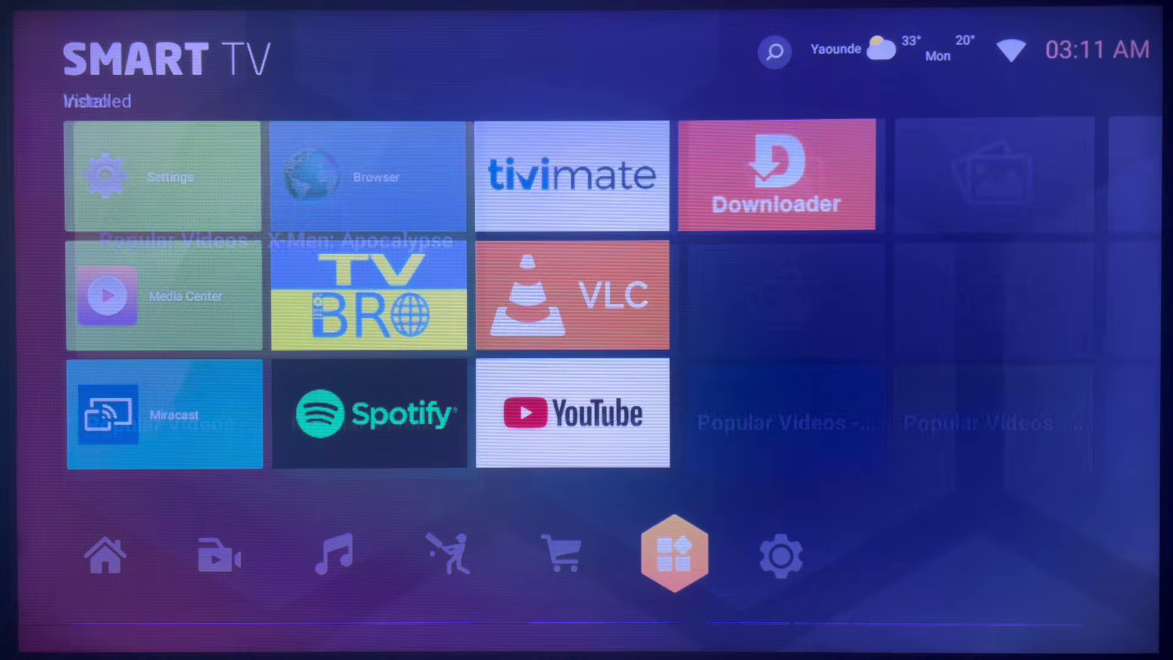
pyautogui.press('Up')
pyautogui.press('Right')
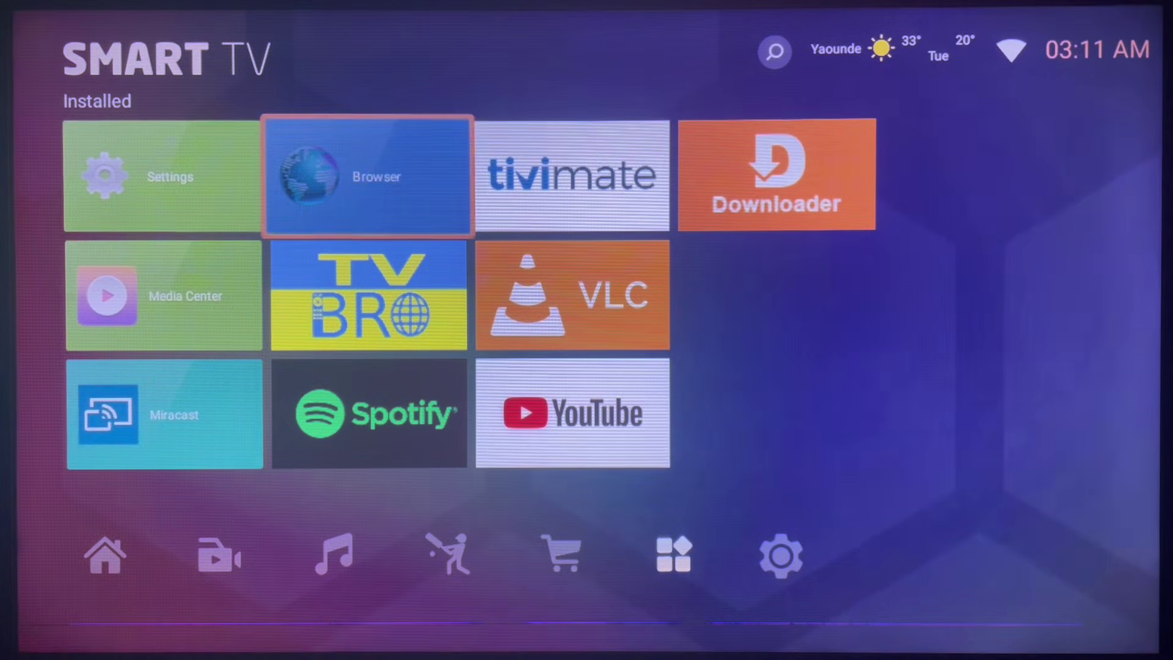
pyautogui.press('Right')
pyautogui.press('Right')
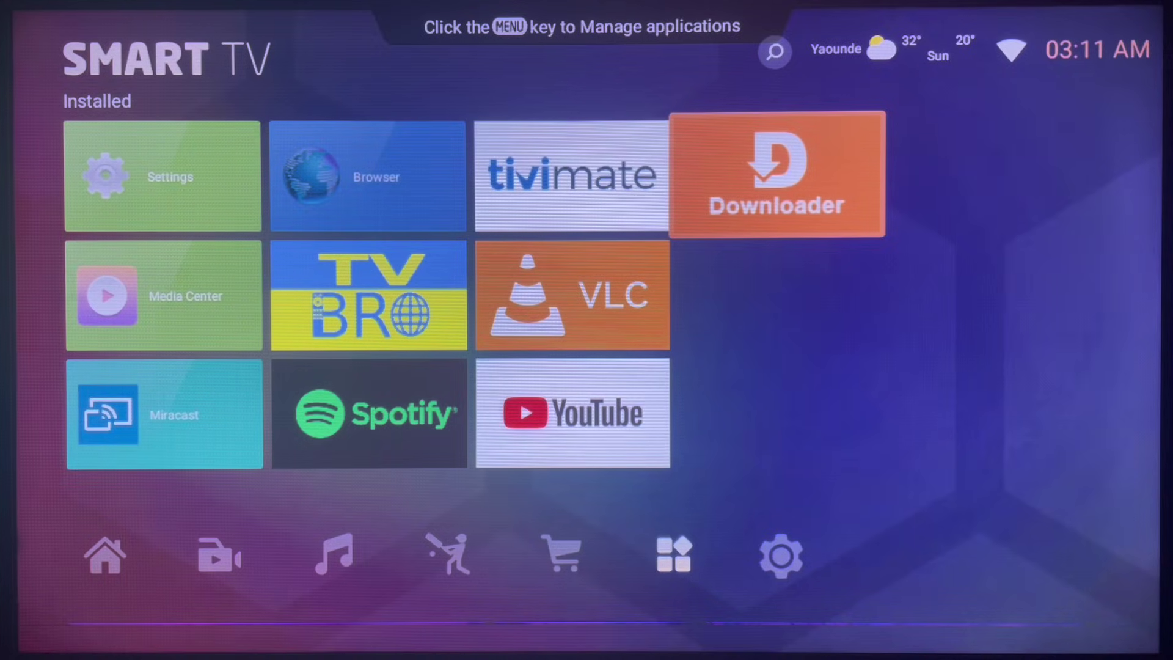
# Launch Downloader and move focus up to its empty URL or short code field
pyautogui.press('Return')
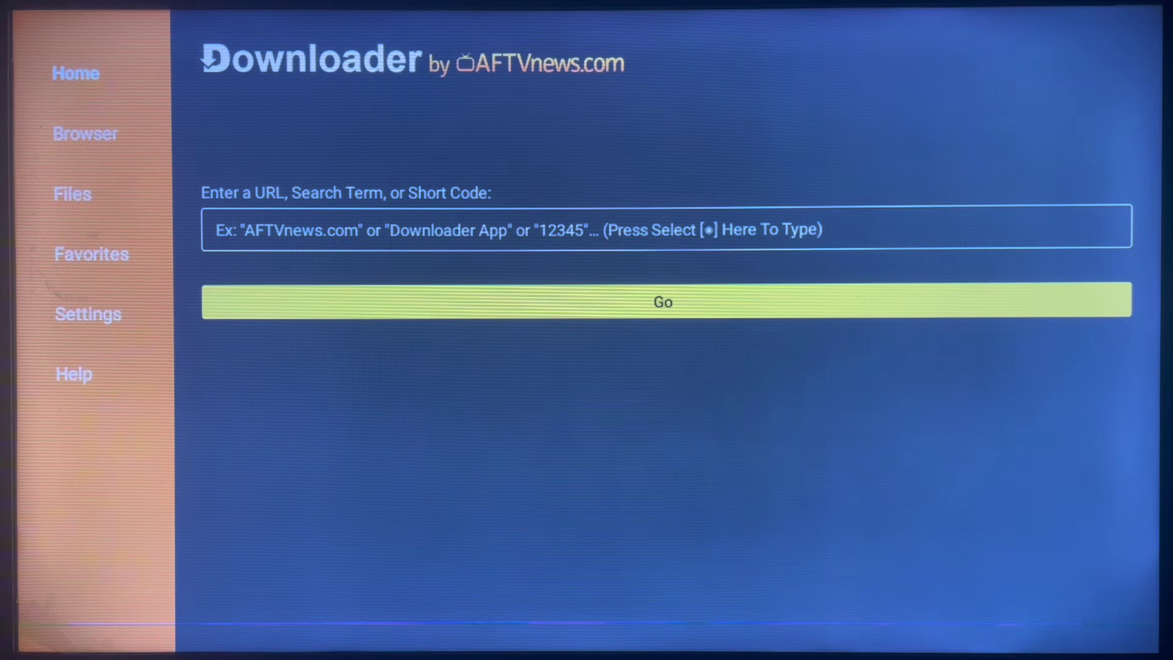
pyautogui.press('Up')
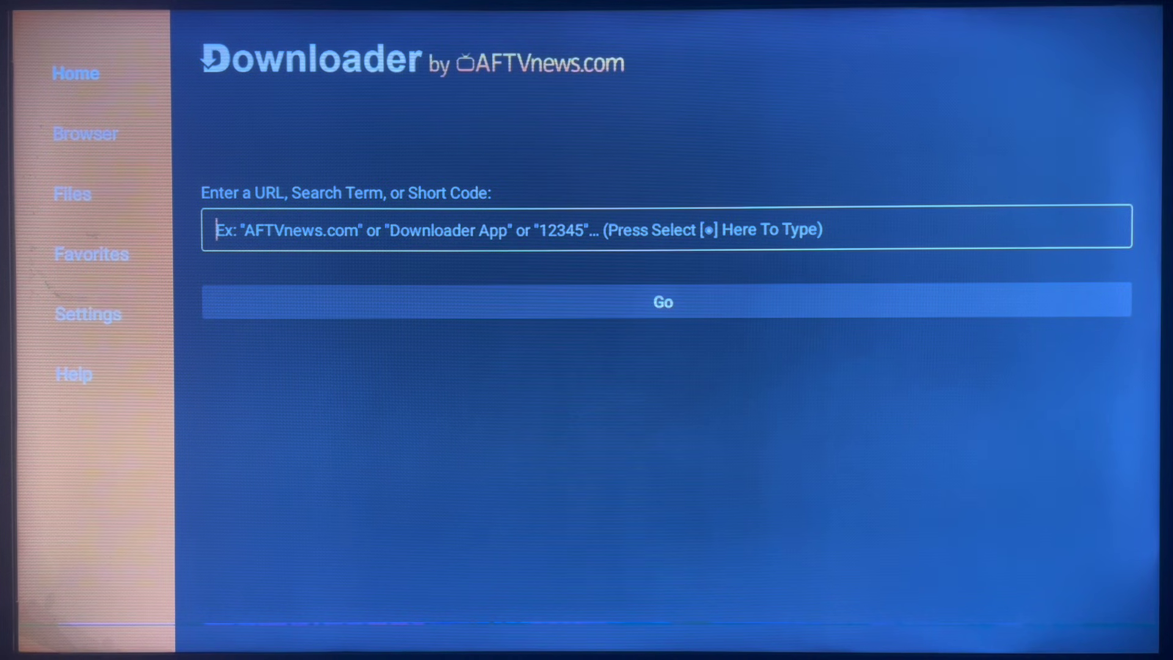
# Bring up the keyboard, switch it to ?123, and enter the first digits 79
pyautogui.press('Return')
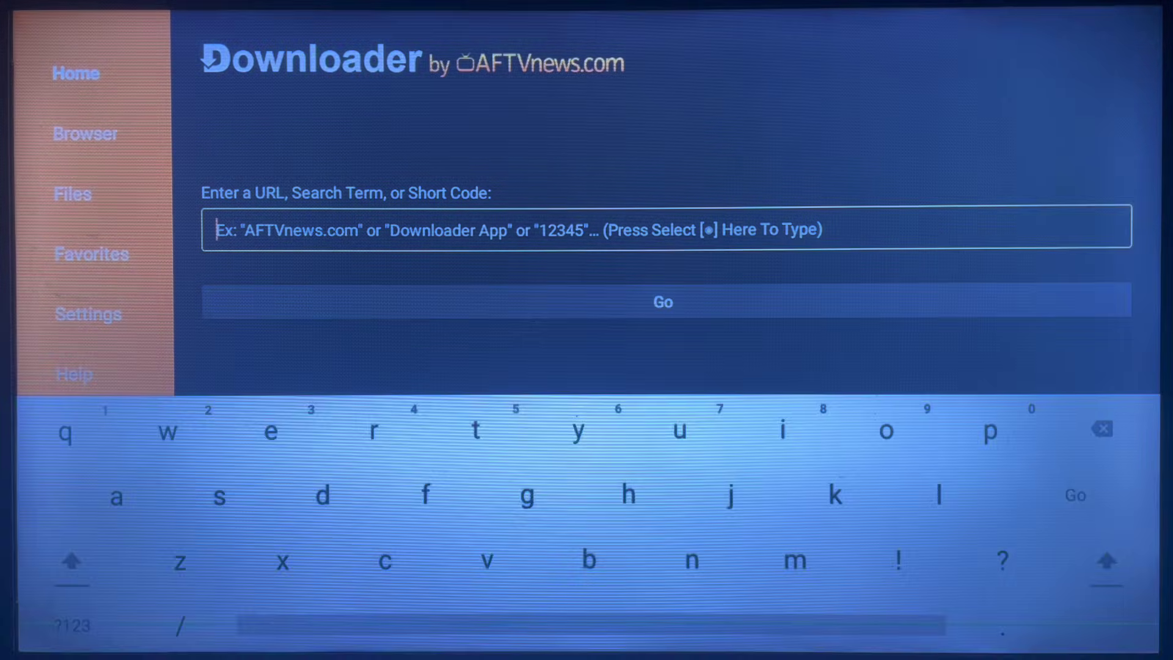
pyautogui.press('Down')
pyautogui.press('Down')
pyautogui.press('Down')
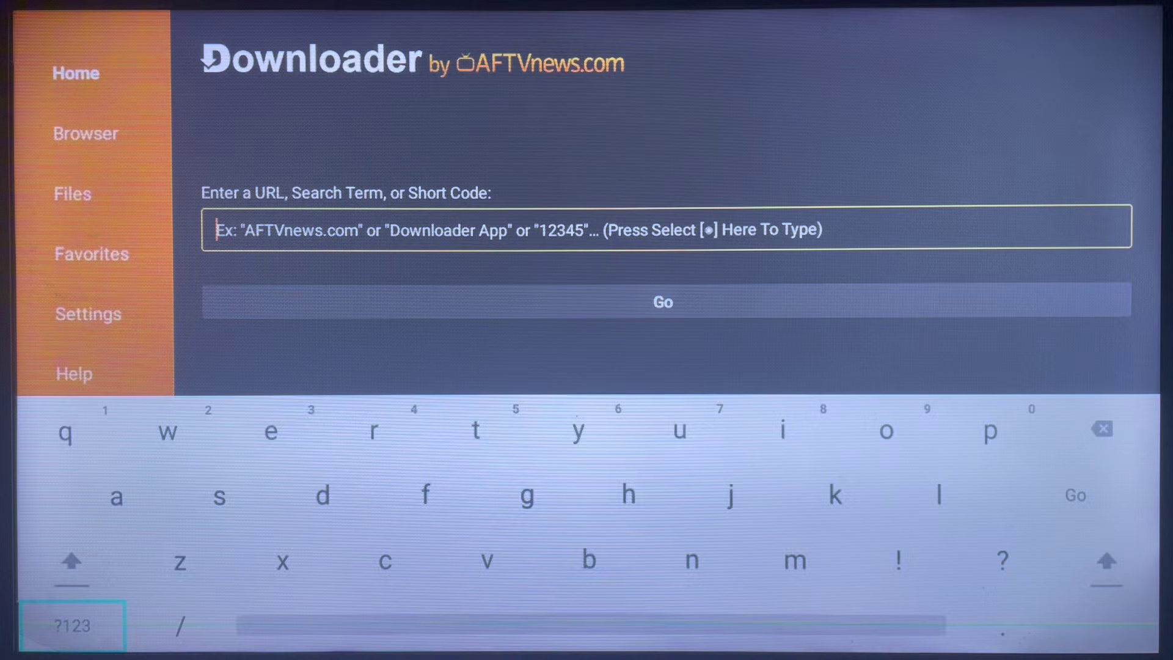
pyautogui.press('Return')
pyautogui.press('Up')
pyautogui.press('Up')
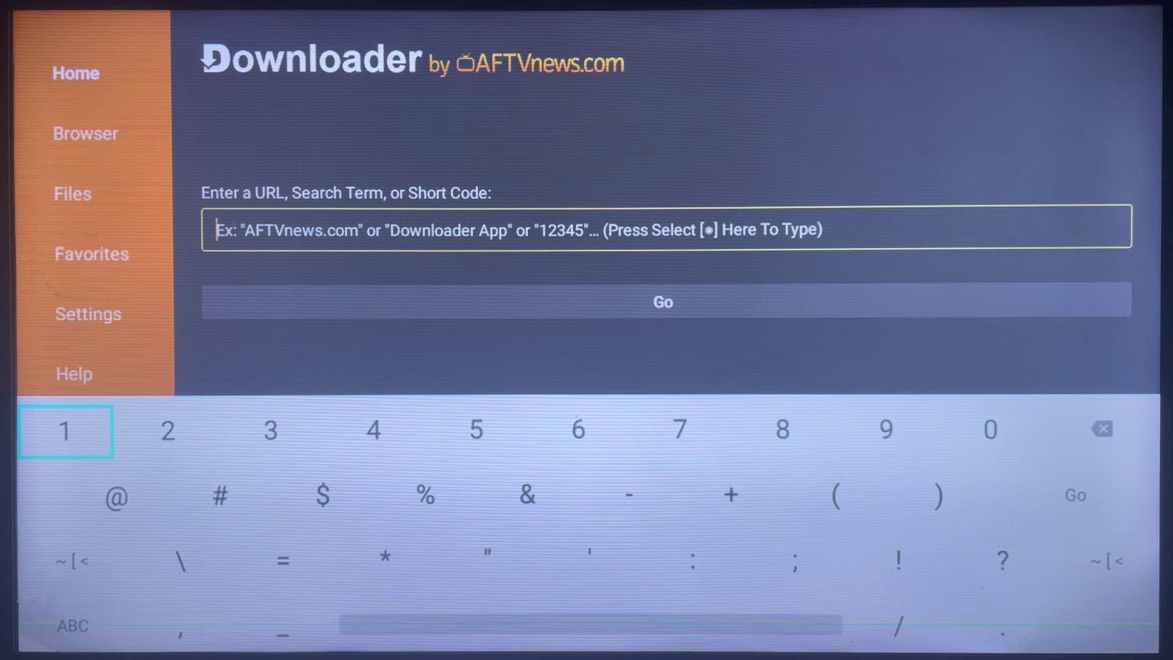
pyautogui.press('Right')
pyautogui.press('Right')
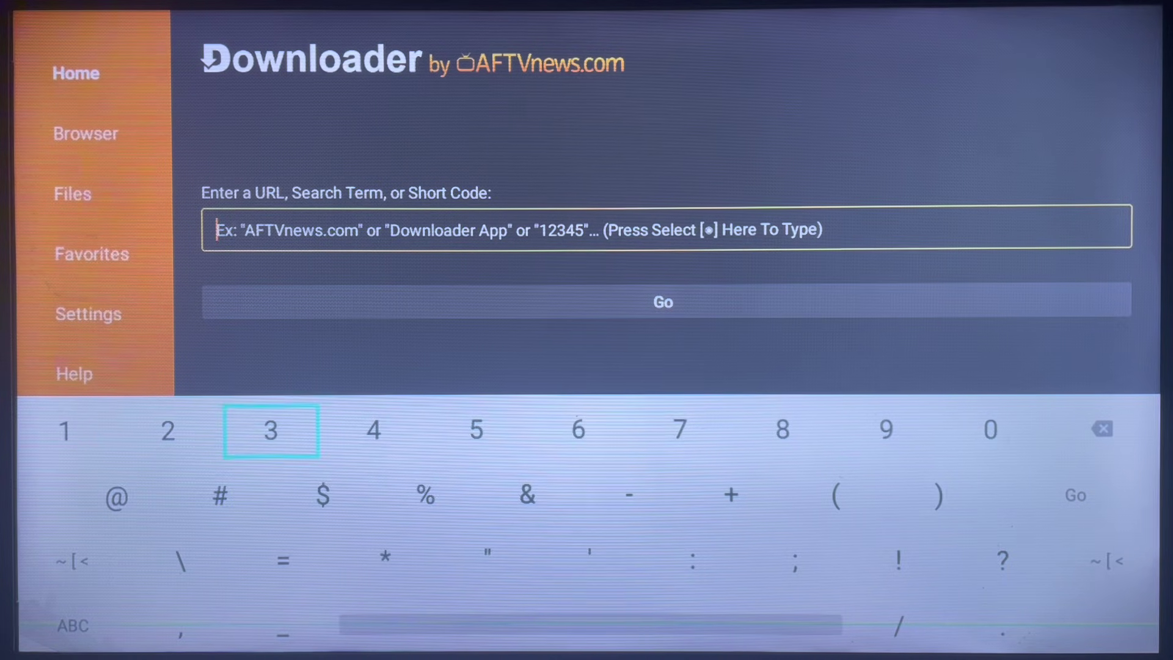
pyautogui.press('Right')
pyautogui.press('Right')
pyautogui.press('Right')
pyautogui.press('Right')
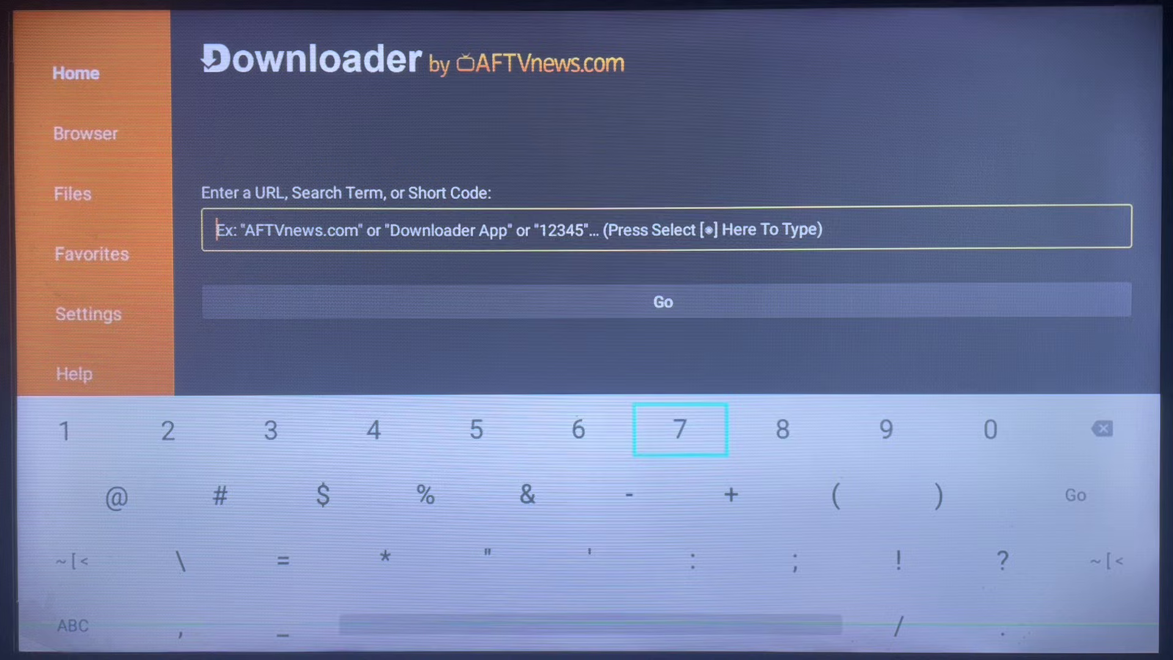
pyautogui.press('Return')
pyautogui.write('7')
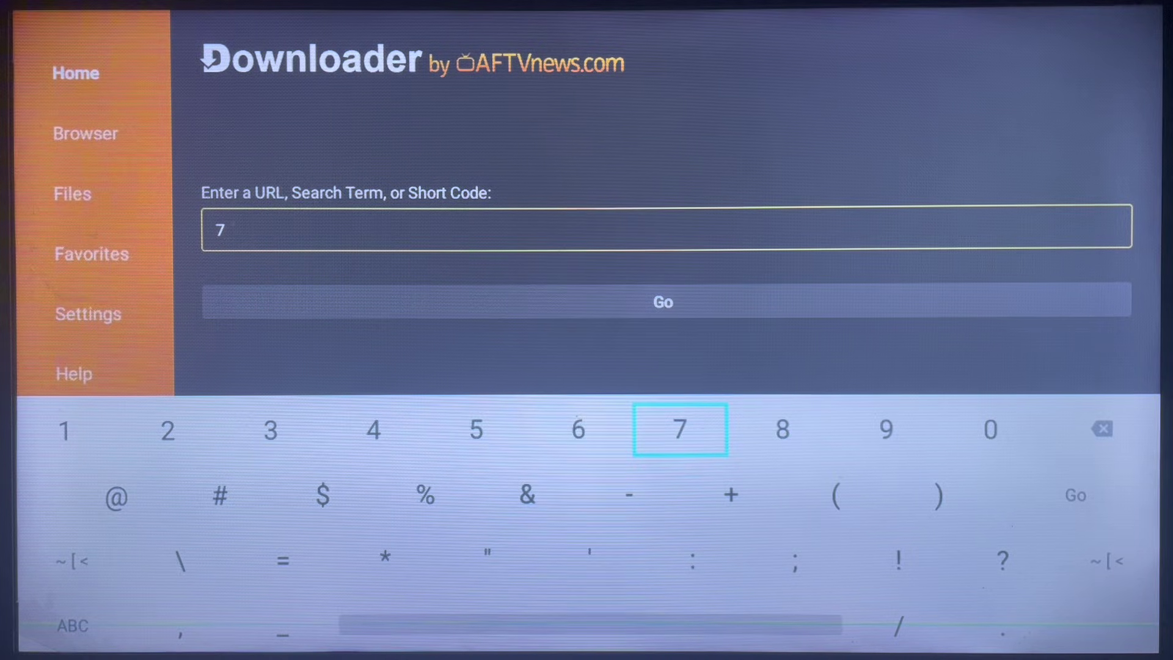
pyautogui.press('Right')
pyautogui.press('Right')
pyautogui.press('Return')
# Add the digits 5, 2 and 8, making the code 79528
pyautogui.press('Left')
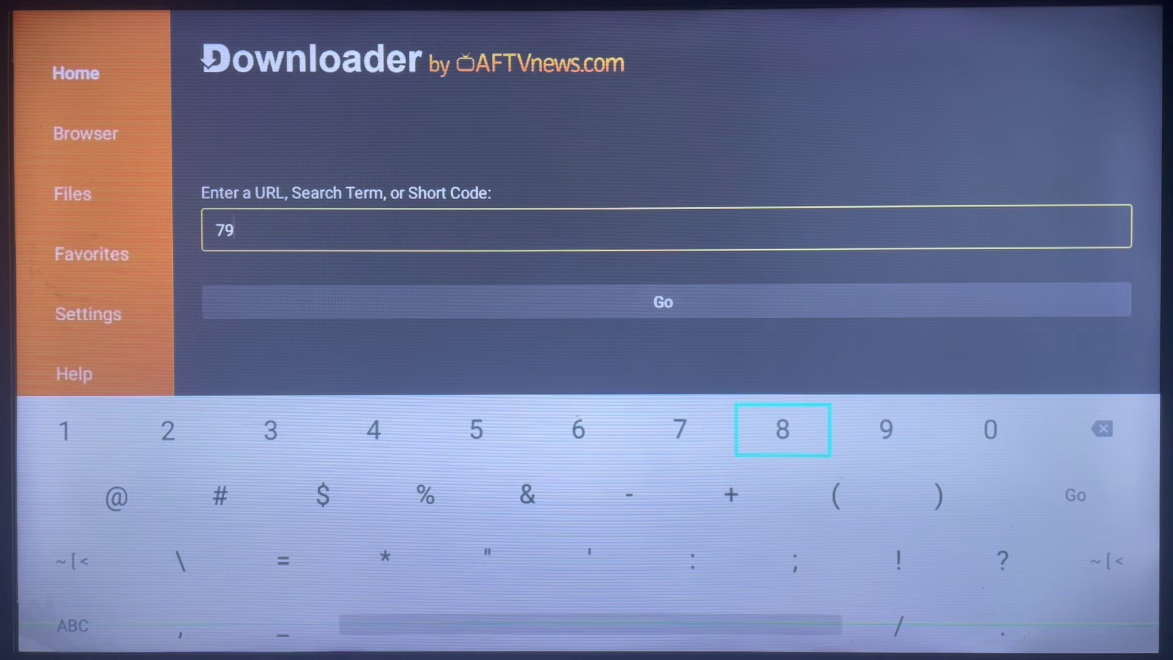
pyautogui.press('Left')
pyautogui.press('Left')
pyautogui.press('Left')
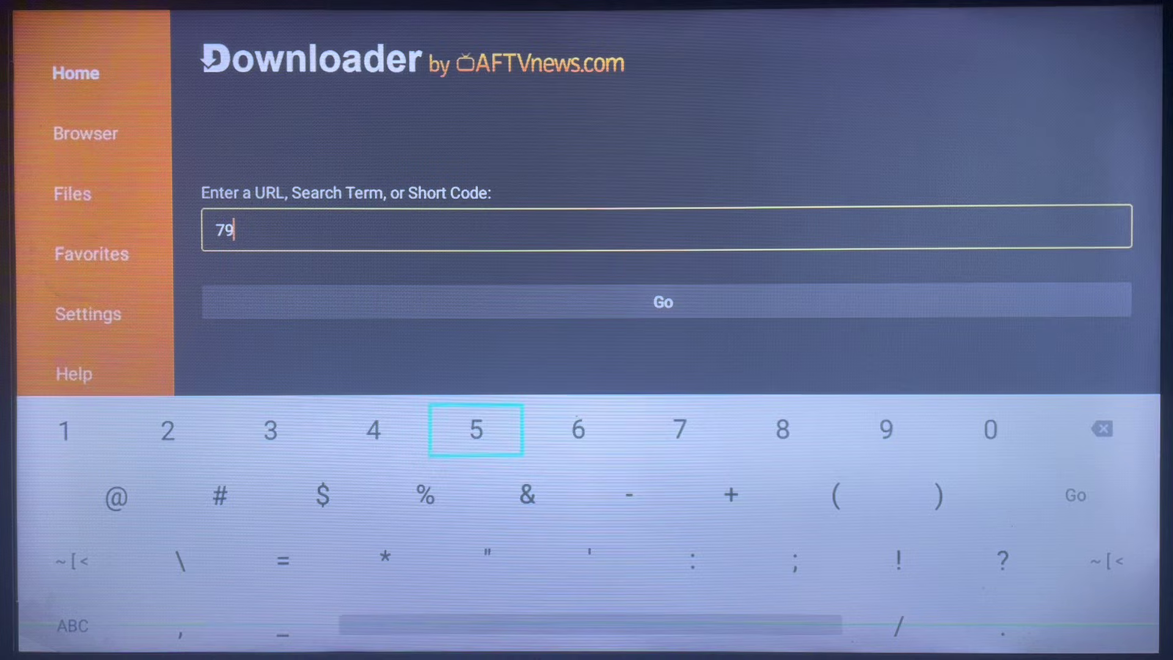
pyautogui.press('Return')
pyautogui.press('Left')
pyautogui.press('Left')
pyautogui.press('Left')
pyautogui.press('Return')
pyautogui.press('Right')
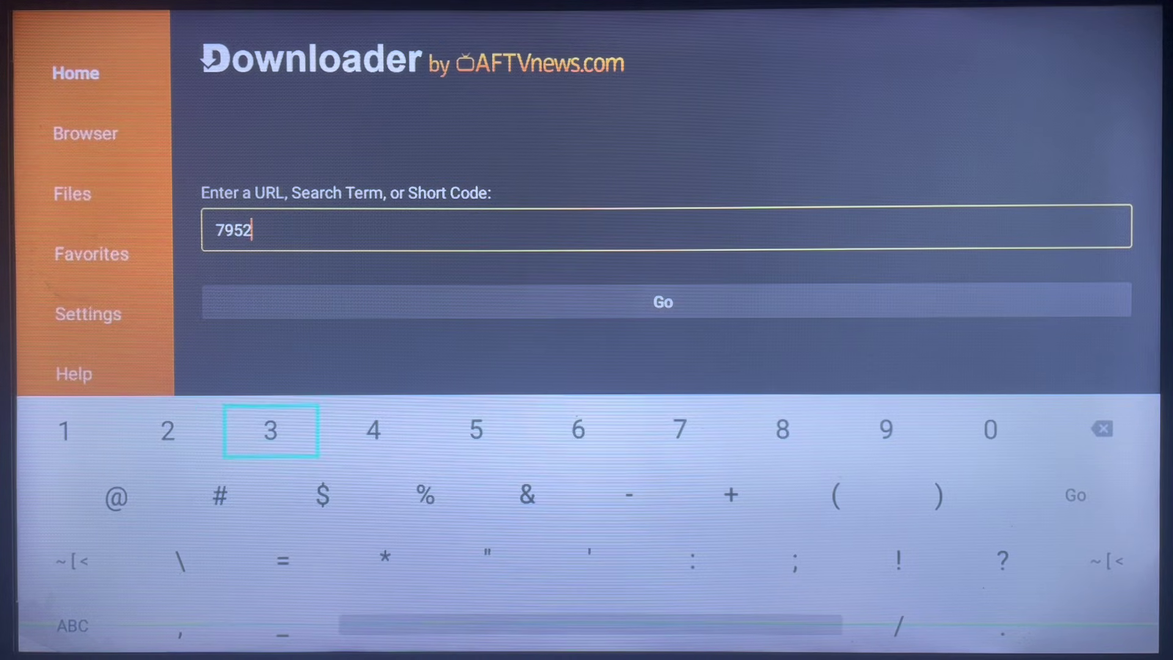
pyautogui.press('Left')
pyautogui.press('Right')
pyautogui.press('Right')
pyautogui.press('Right')
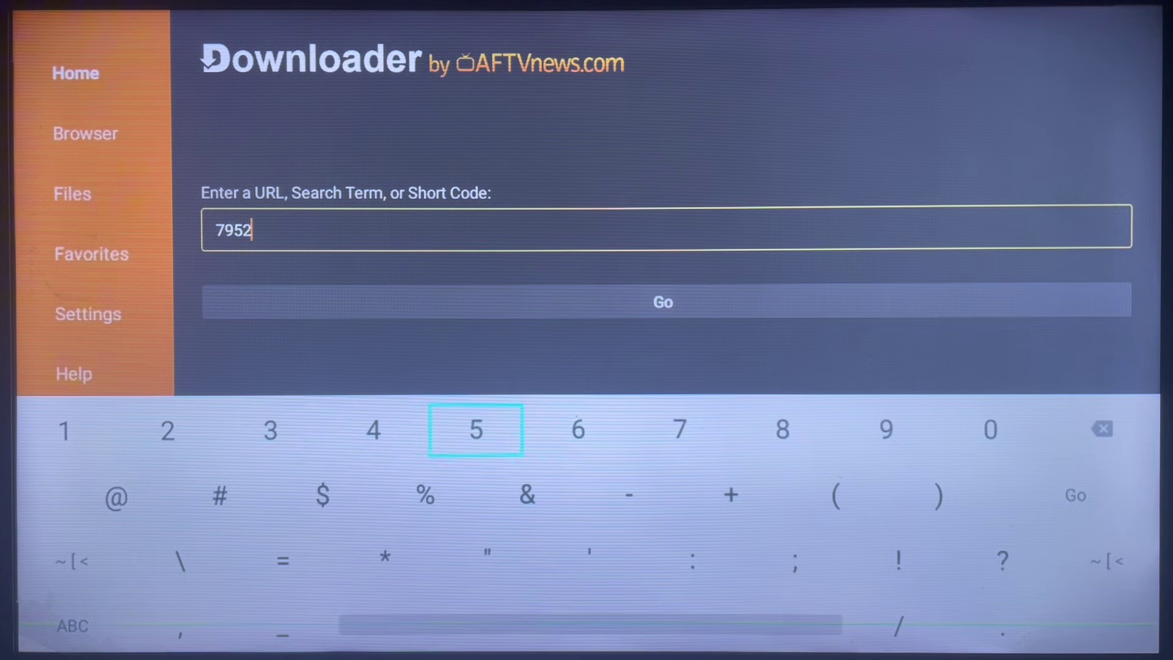
pyautogui.press('Right')
pyautogui.press('Right')
pyautogui.press('Right')
pyautogui.press('Return')
# Enter the final digit 1 to complete 795281, then move focus to Go
pyautogui.press('Left')
pyautogui.press('Left')
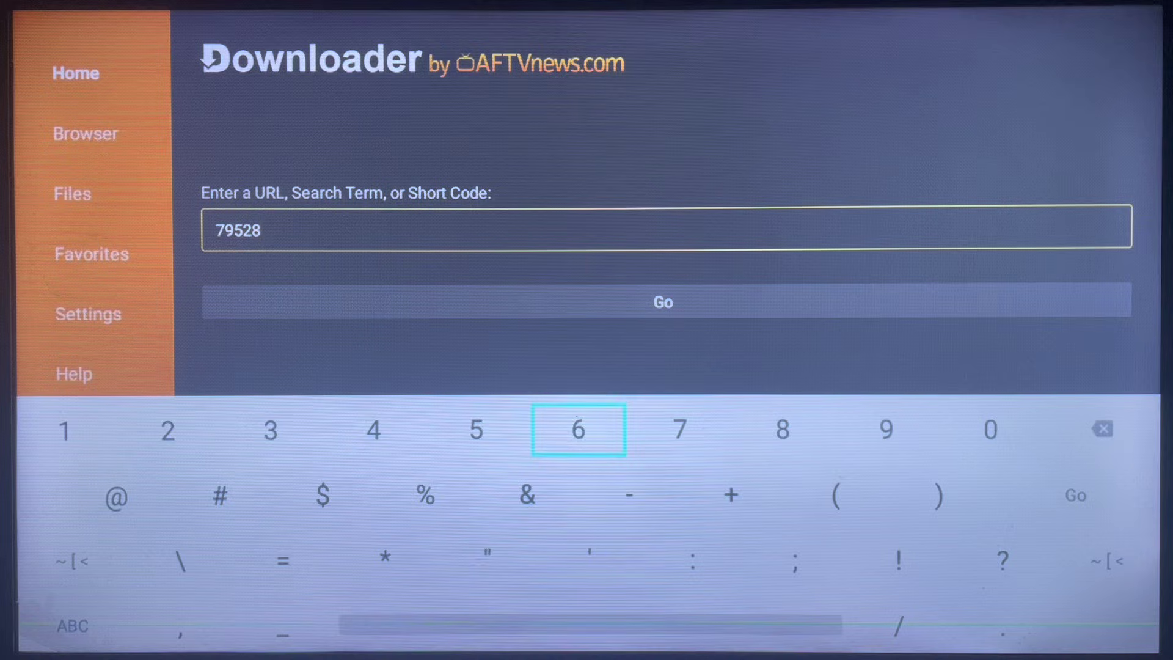
pyautogui.press('Left')
pyautogui.press('Left')
pyautogui.press('Left')
pyautogui.press('Left')
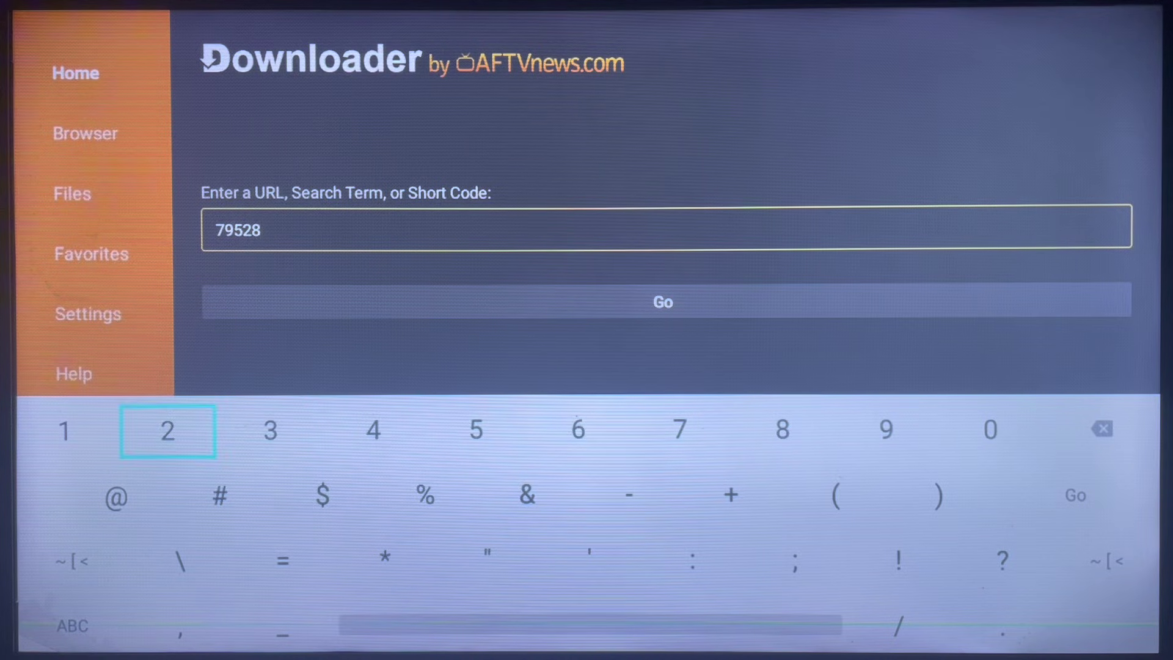
pyautogui.press('Up')
pyautogui.press('Right')
pyautogui.press('Down')
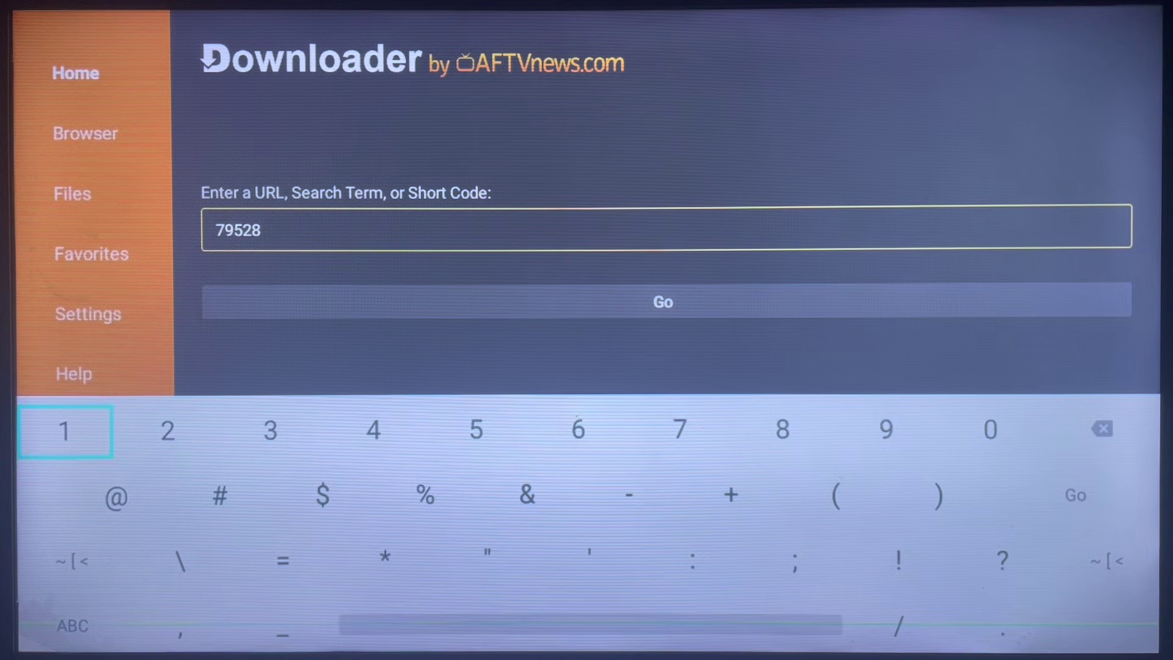
pyautogui.press('Return')
pyautogui.press('Down')
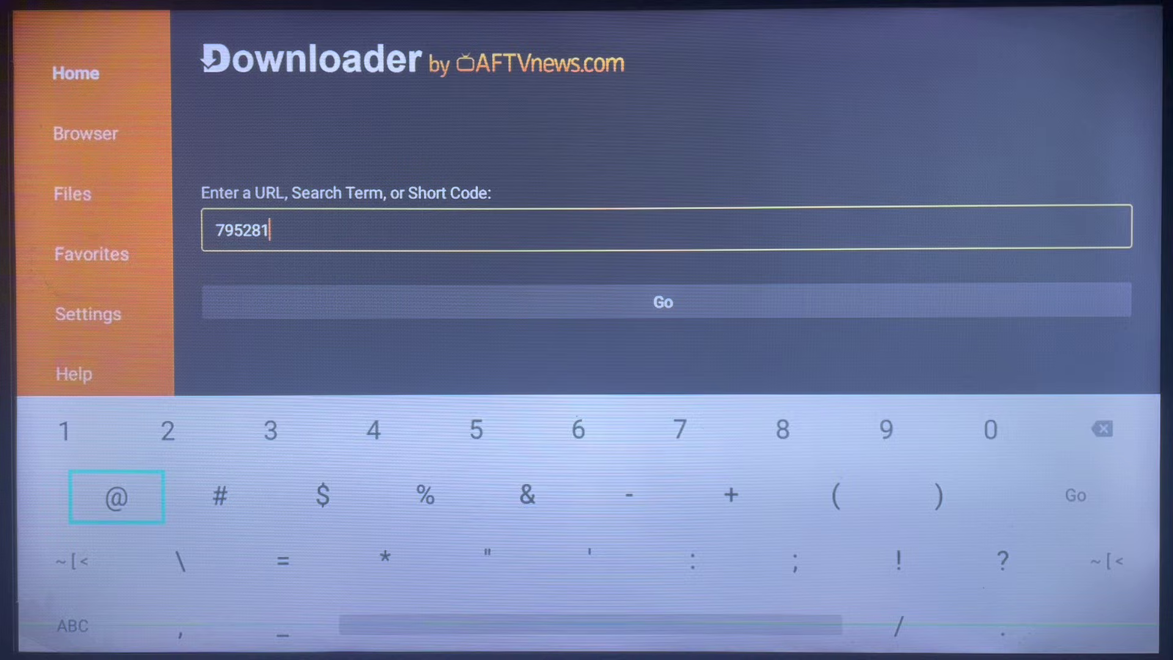
pyautogui.press('Left')
pyautogui.press('Down')
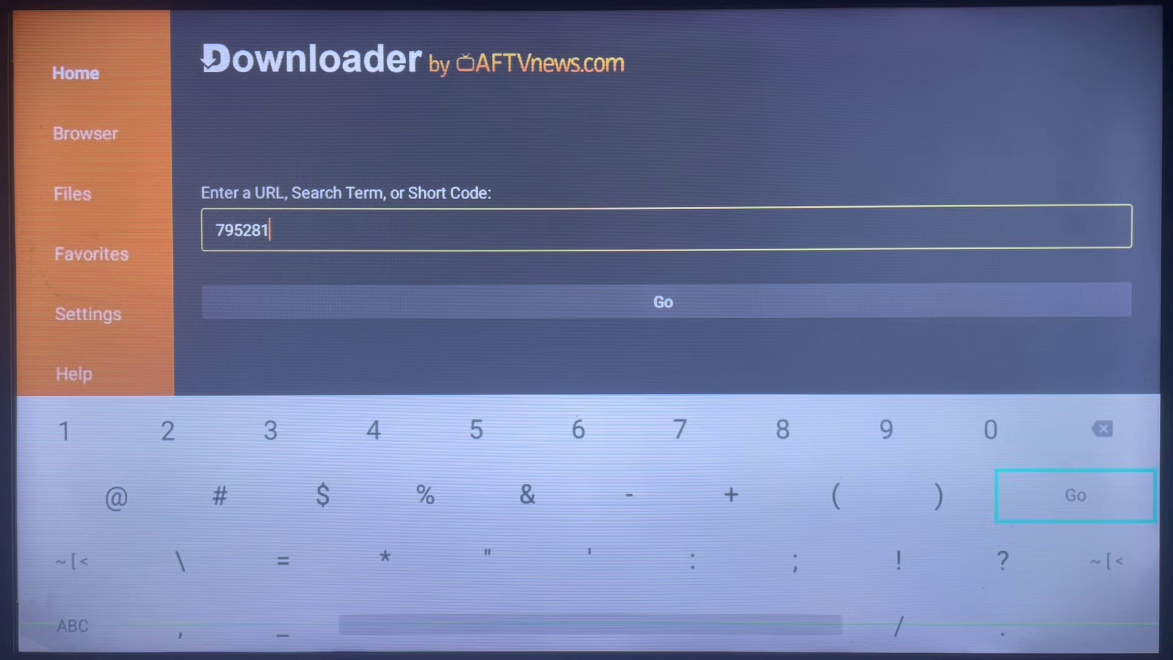
# Submit short code 795281 so Downloader connects and starts downloading the HDO Box app
pyautogui.press('Return')
pyautogui.press('Return')
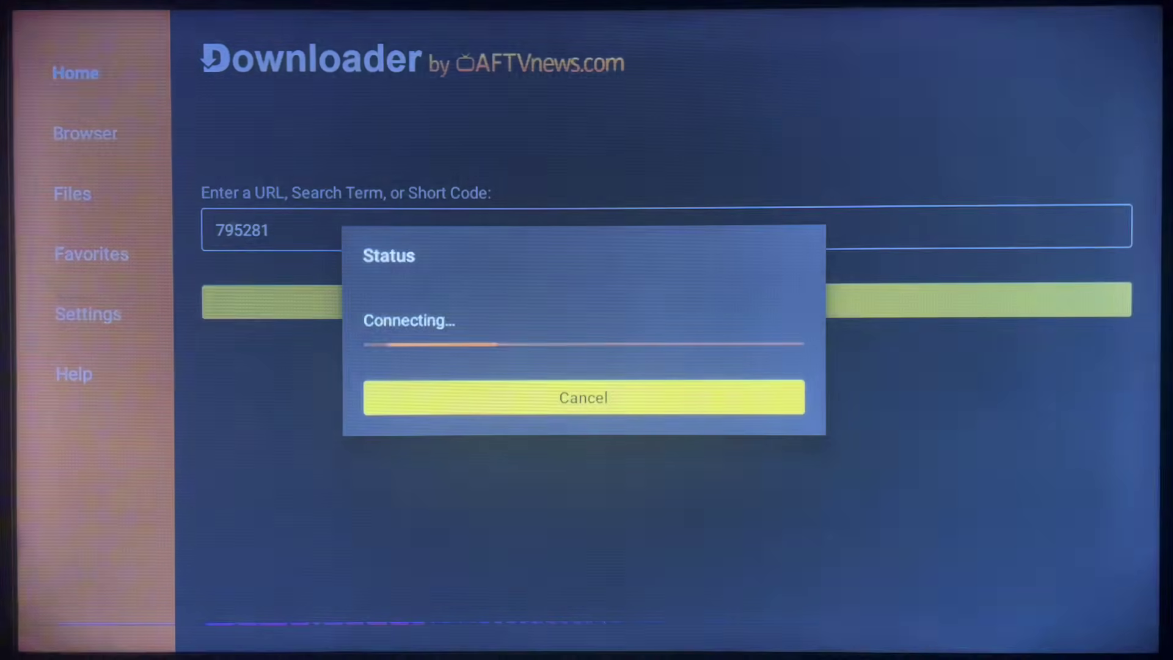